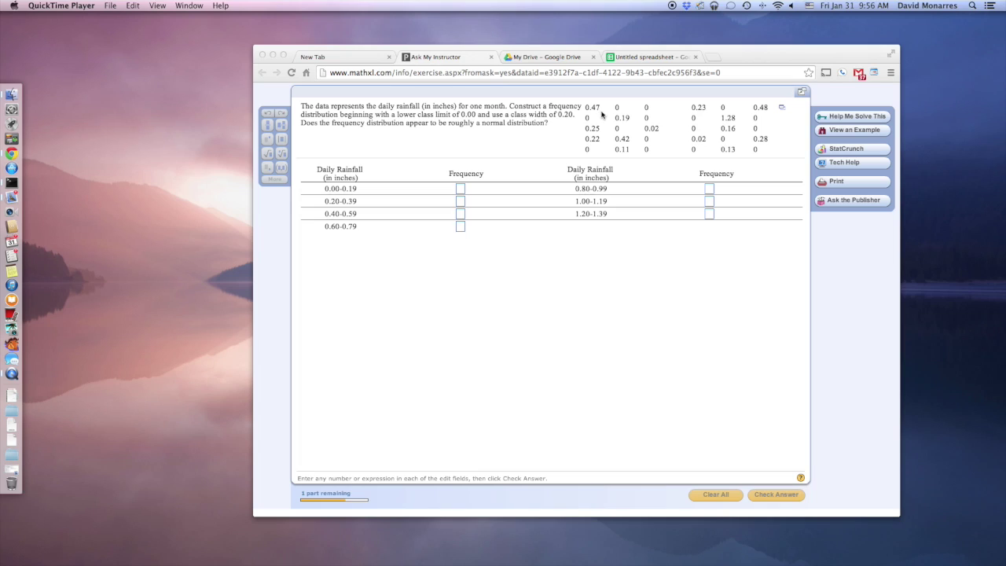
- Make a tab-delimited copy of the daily rainfall data table in the exercise
click(783, 109)
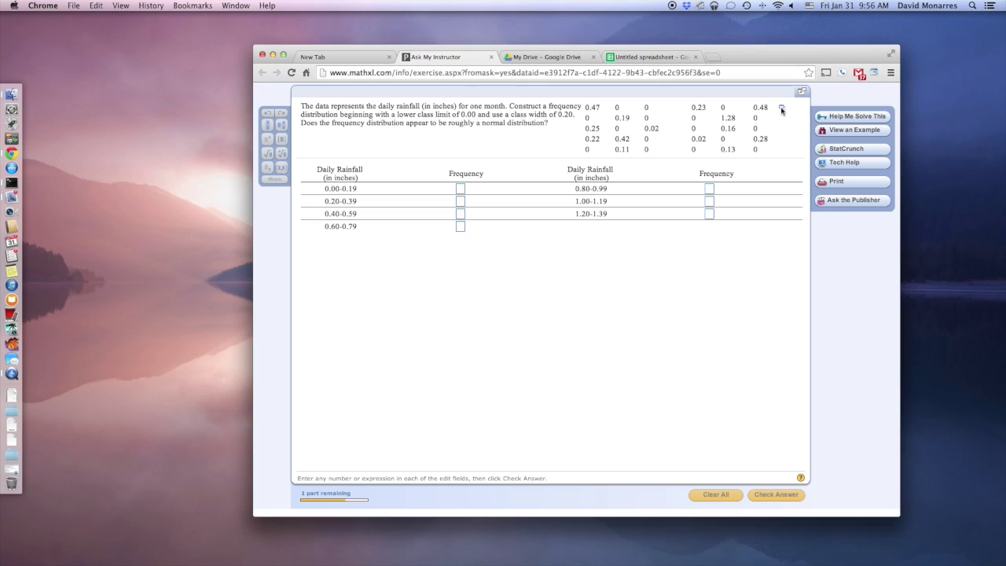
click(783, 109)
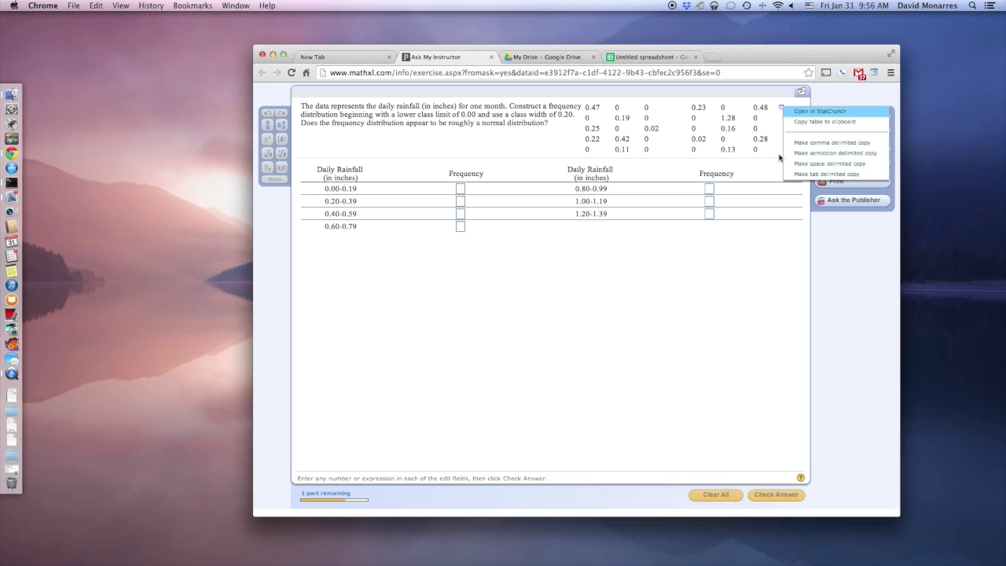
click(788, 175)
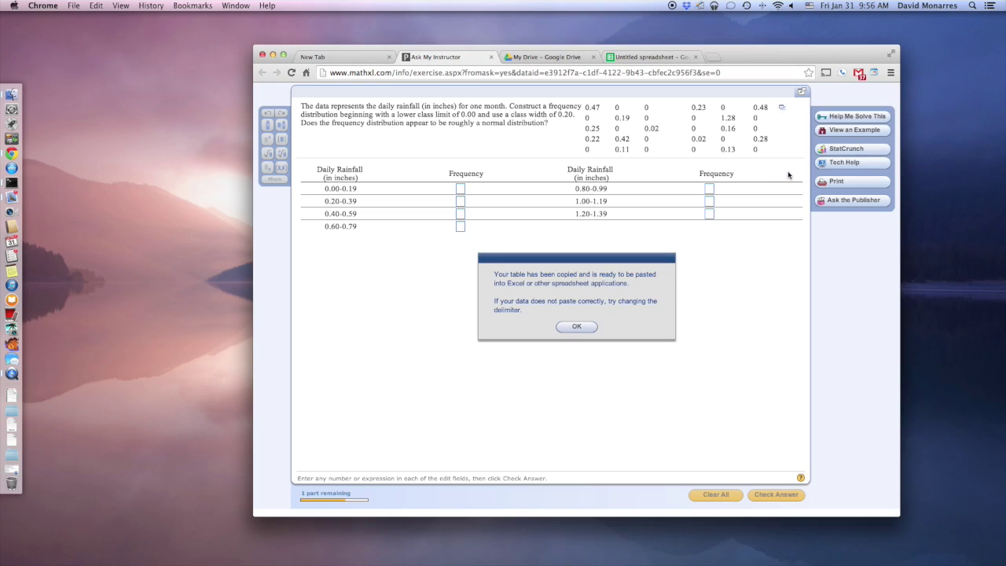
click(573, 327)
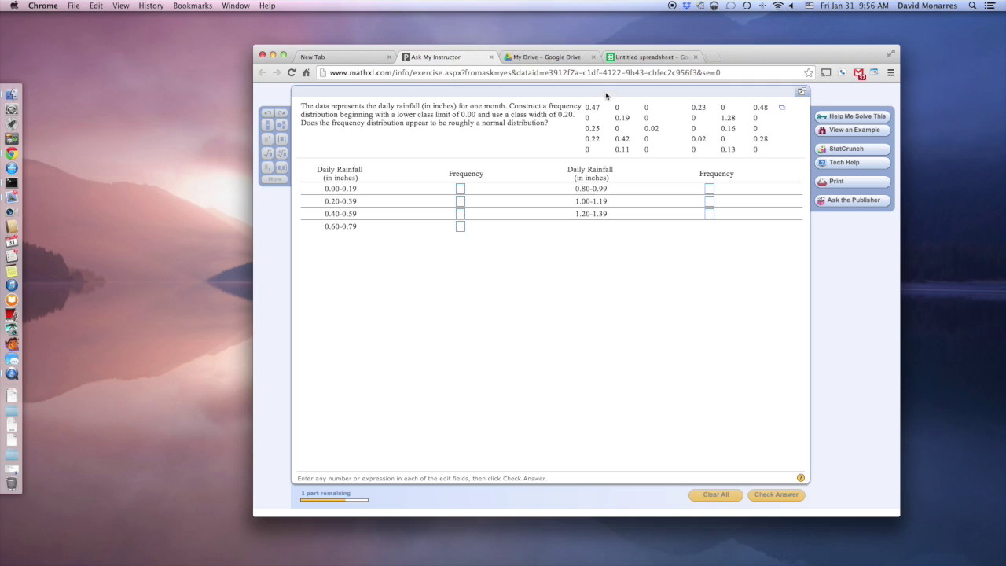
- Switch to the untitled Google spreadsheet and paste the copied rainfall data starting at cell A1
click(673, 57)
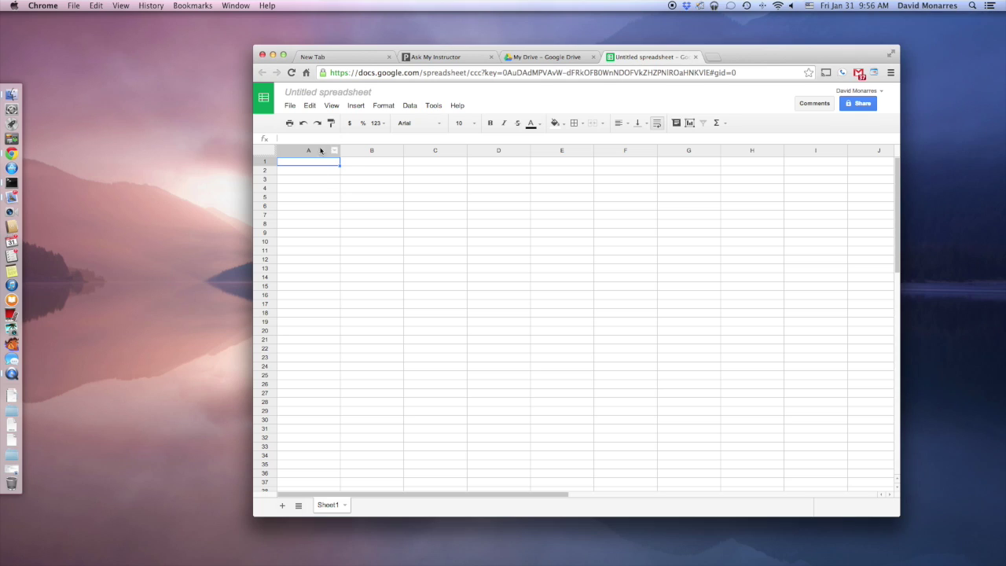
click(312, 107)
click(324, 187)
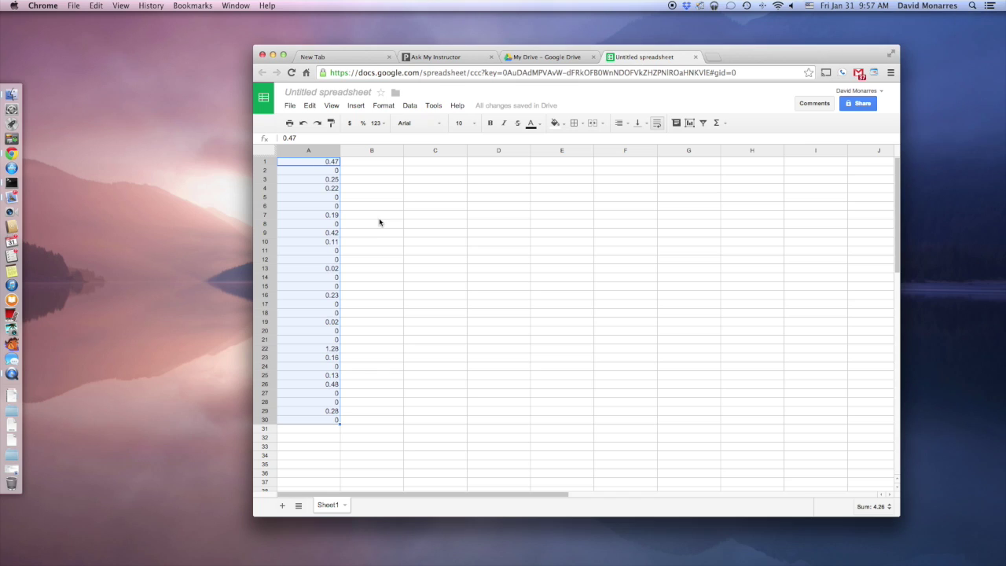
- Enter the headings "class bd" in C1 and "freq" in D1
click(455, 162)
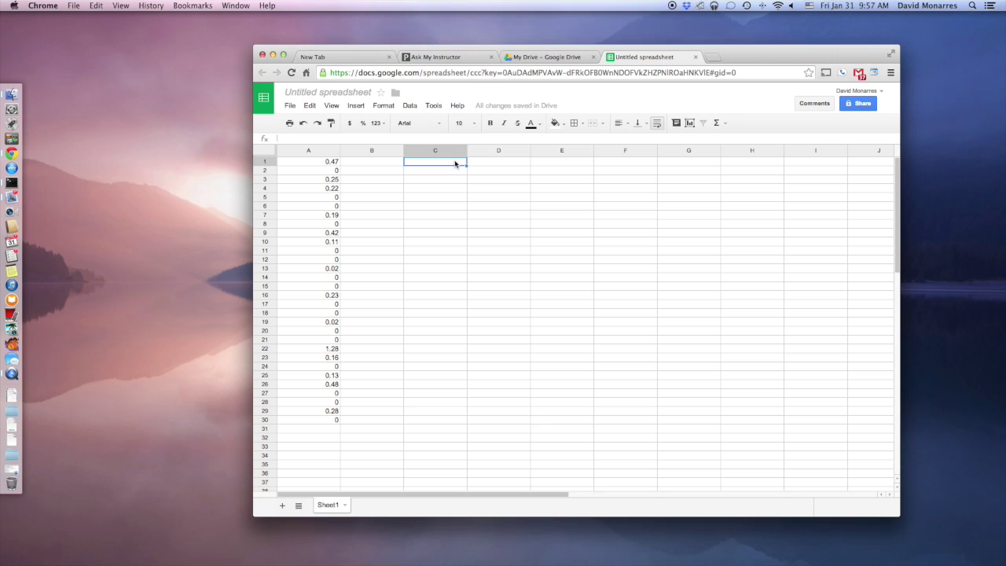
text(class bd)
key(Tab)
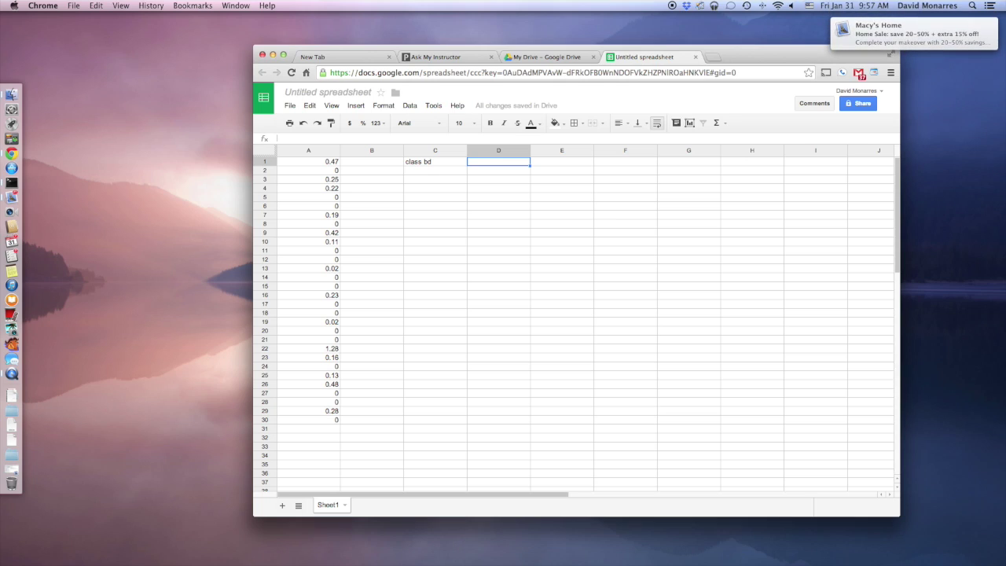
text(freq)
key(Return)
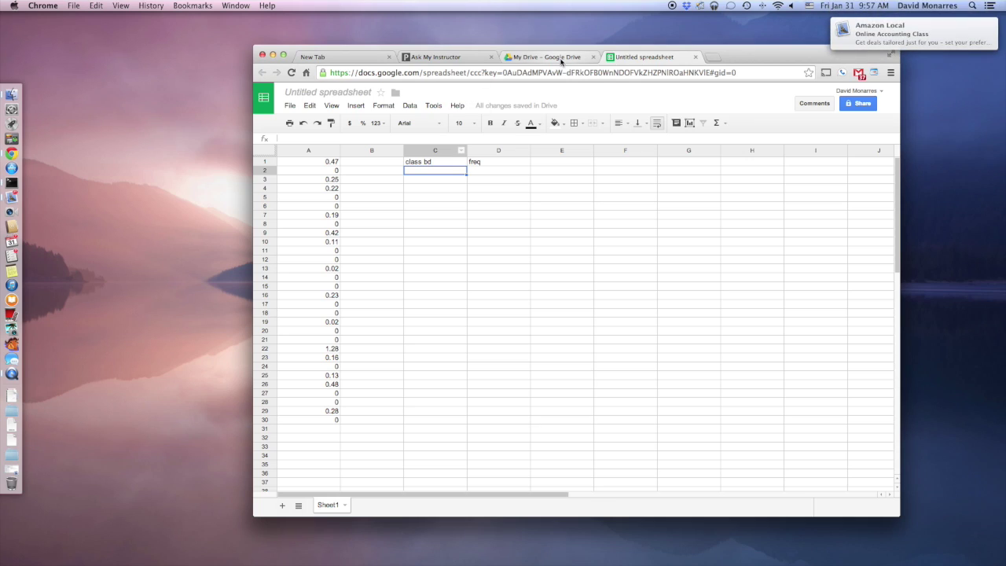
- Check the class limits in the exercise and enter the first class boundary .195 in C2 of the spreadsheet
click(429, 57)
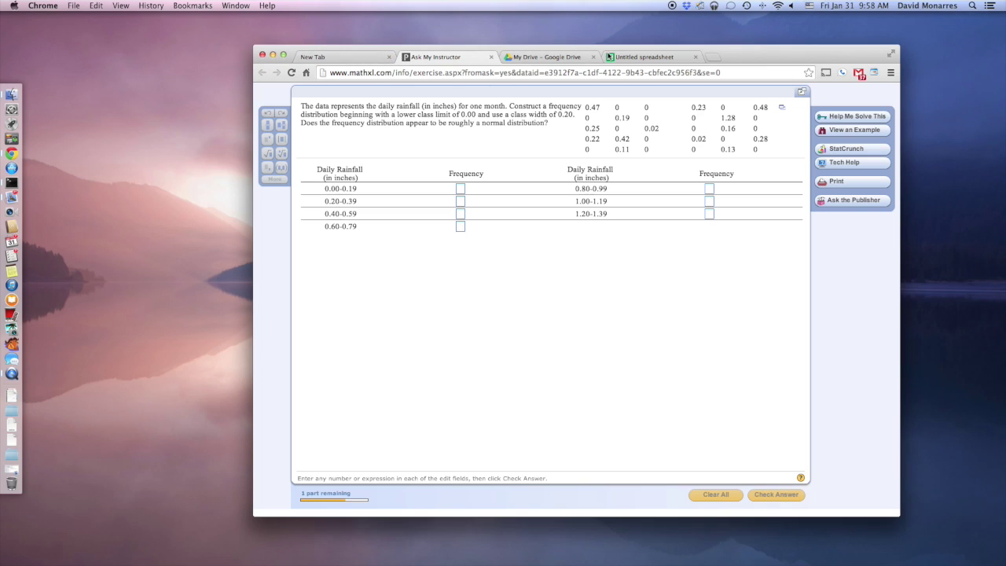
click(632, 57)
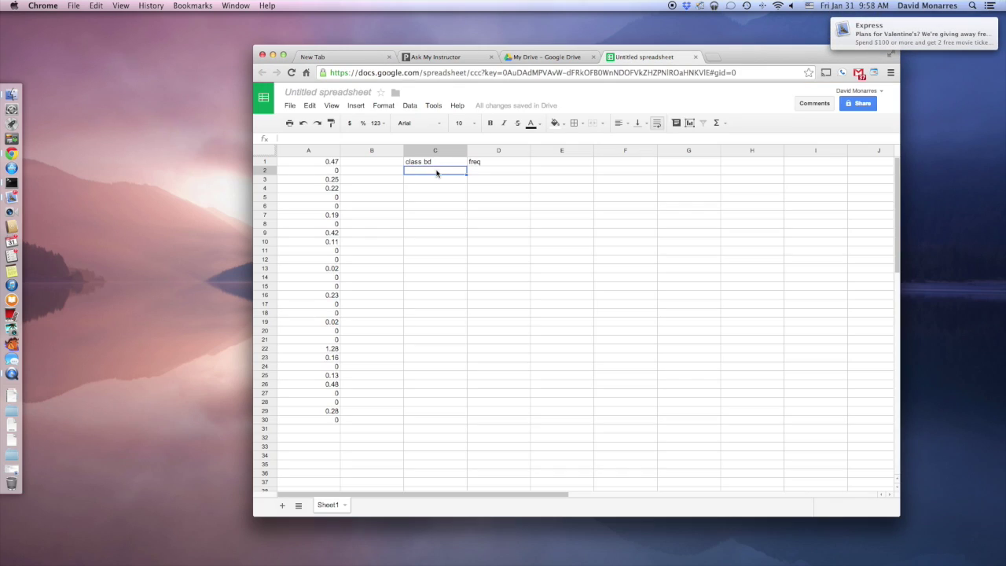
key(Return)
text(.195)
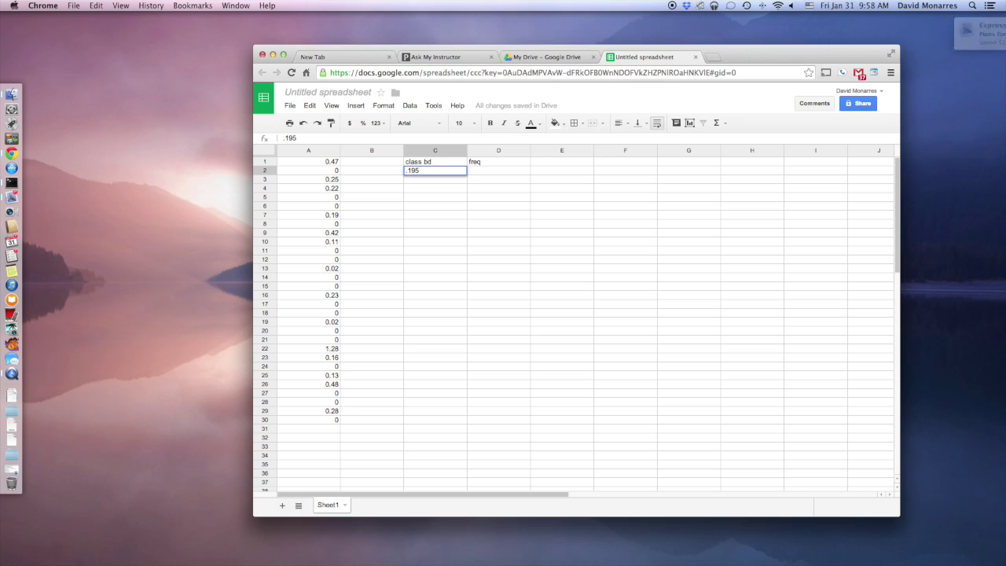
key(Return)
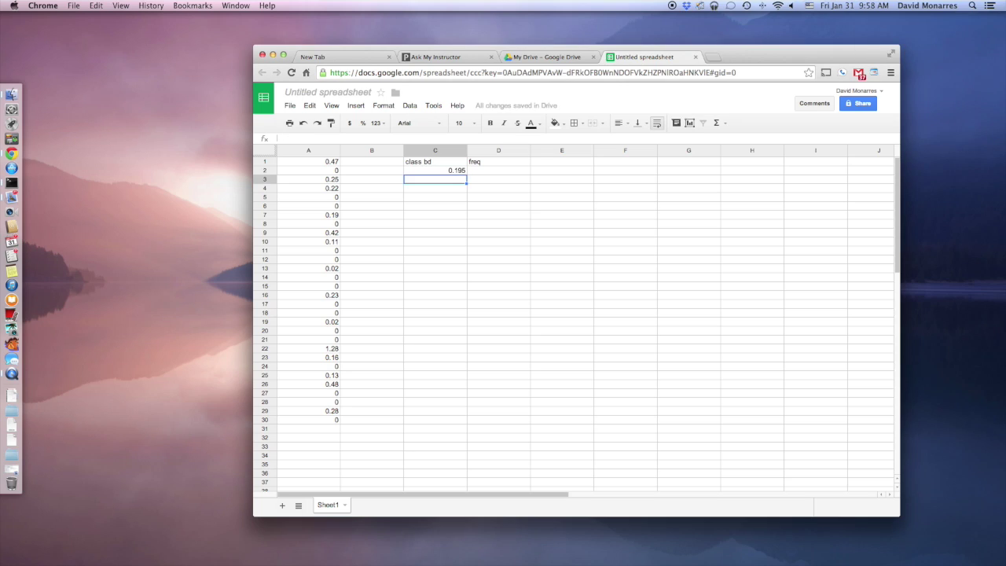
- Enter the formula =C2+.2 in C3, checking the class limits in the exercise
text(=)
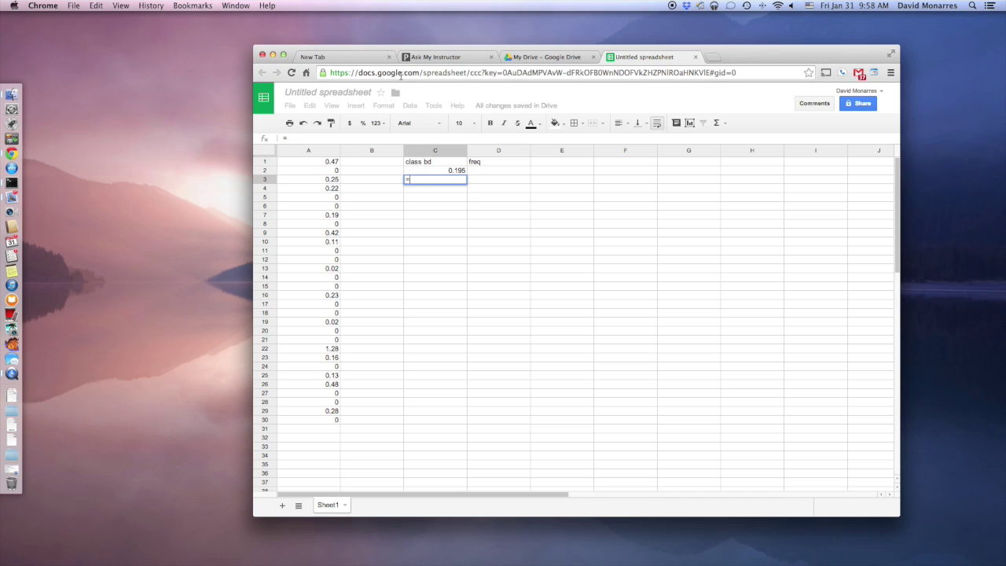
click(445, 58)
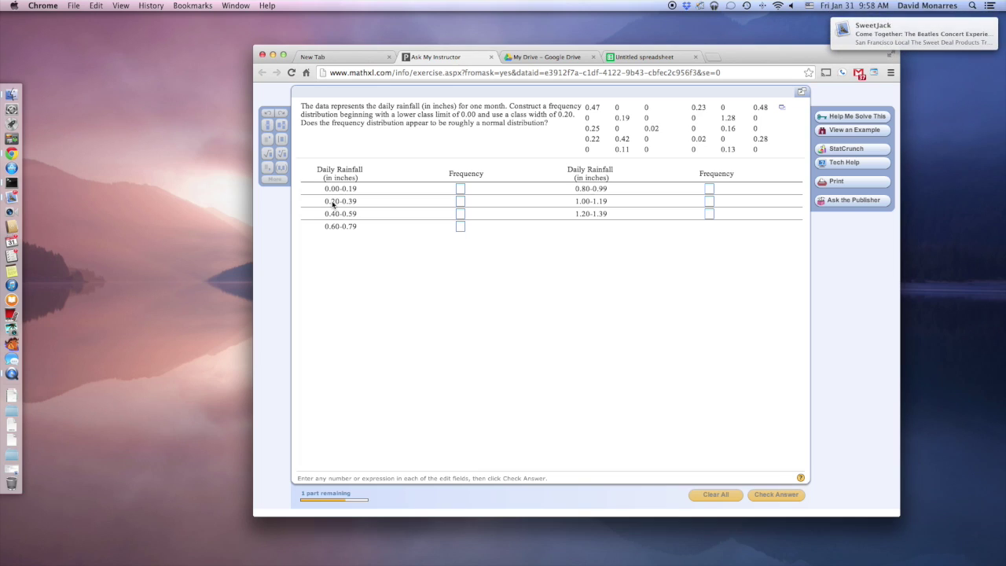
click(646, 58)
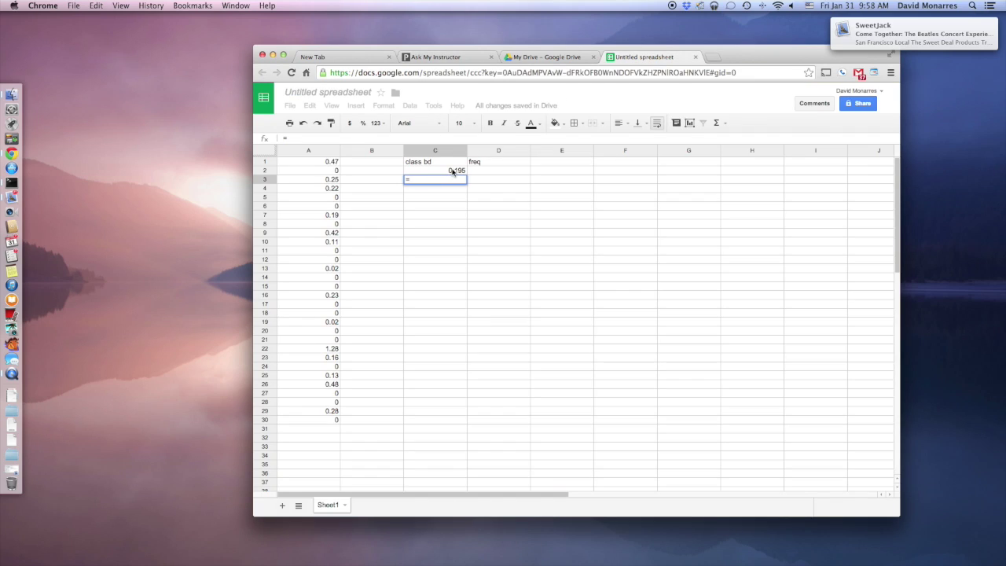
click(453, 171)
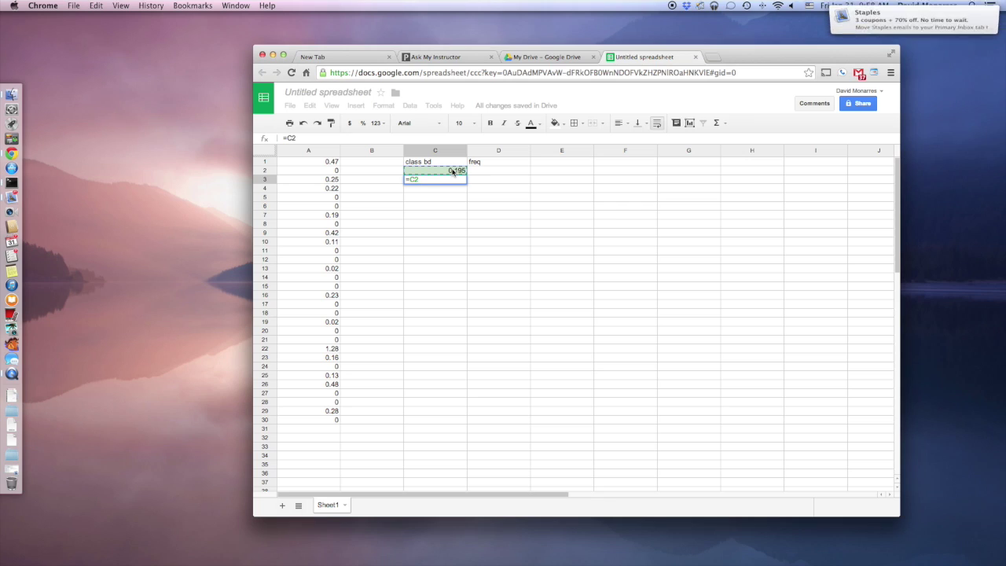
text(+.)
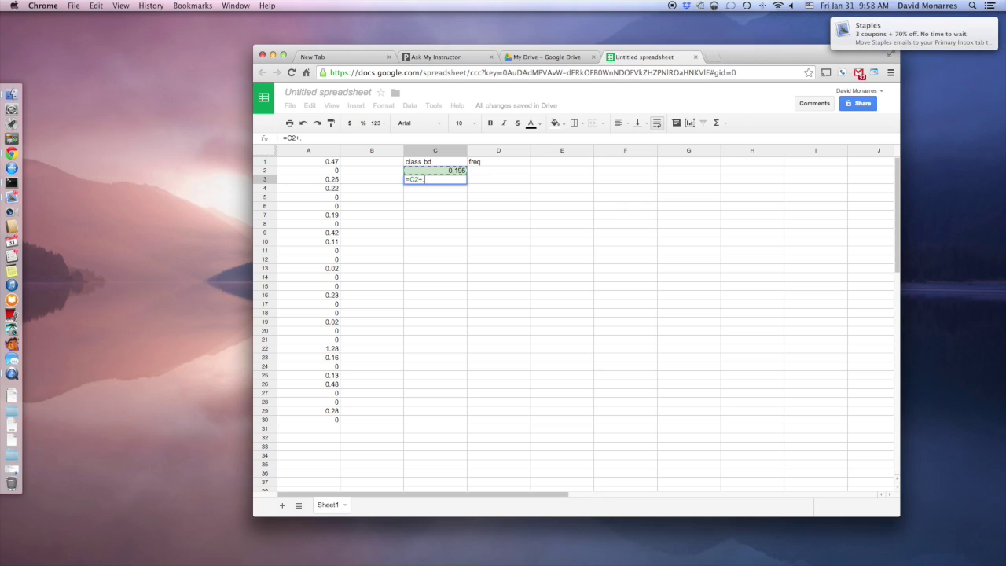
text(2)
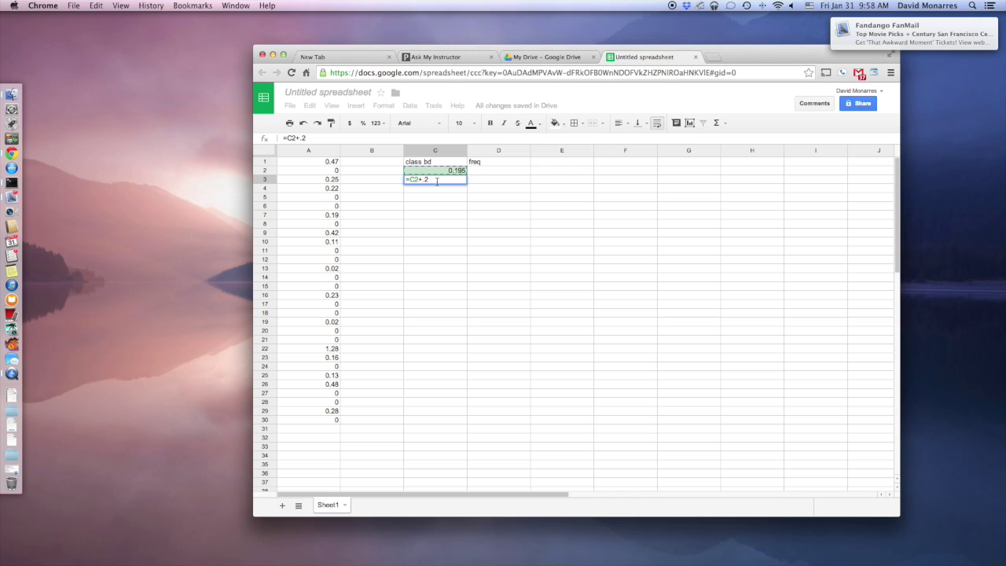
key(Return)
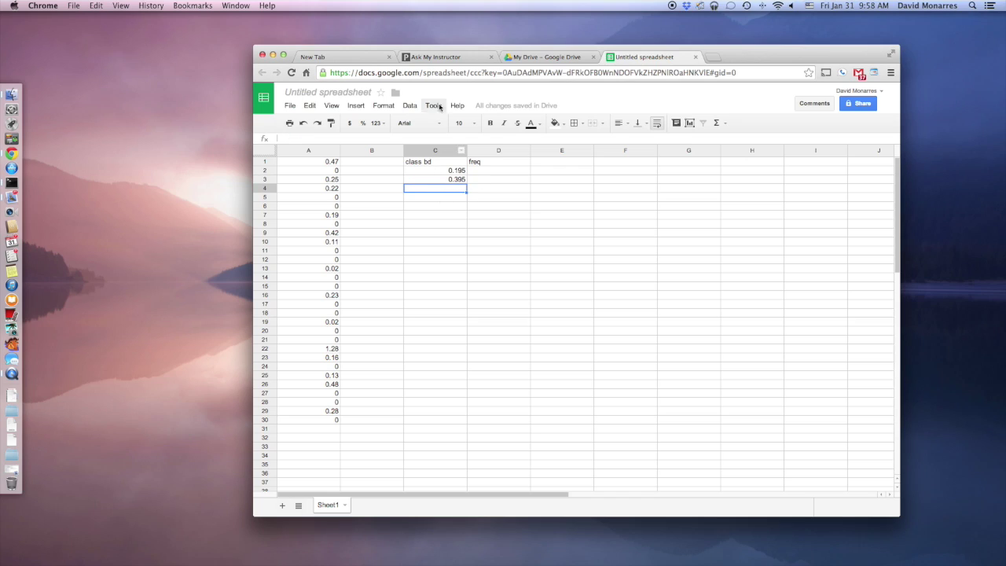
- Extend the formula in C3 down through C12 and compare the boundaries with the exercise's rainfall classes
click(437, 57)
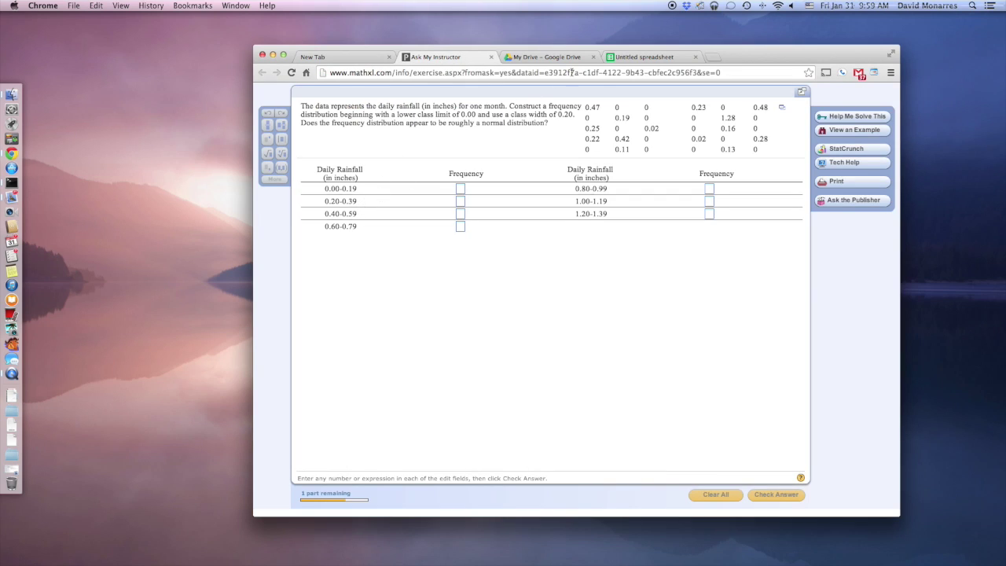
click(652, 58)
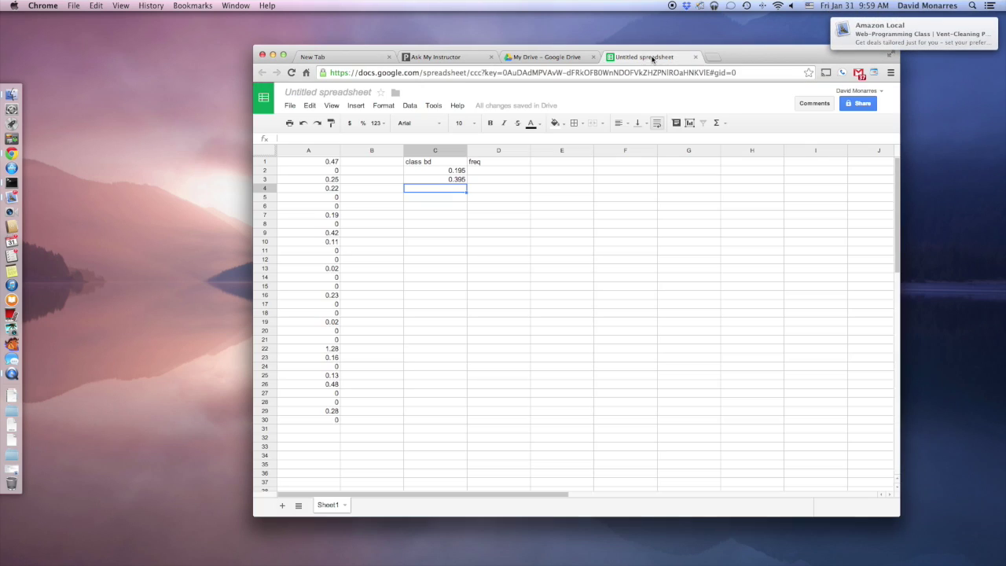
click(462, 180)
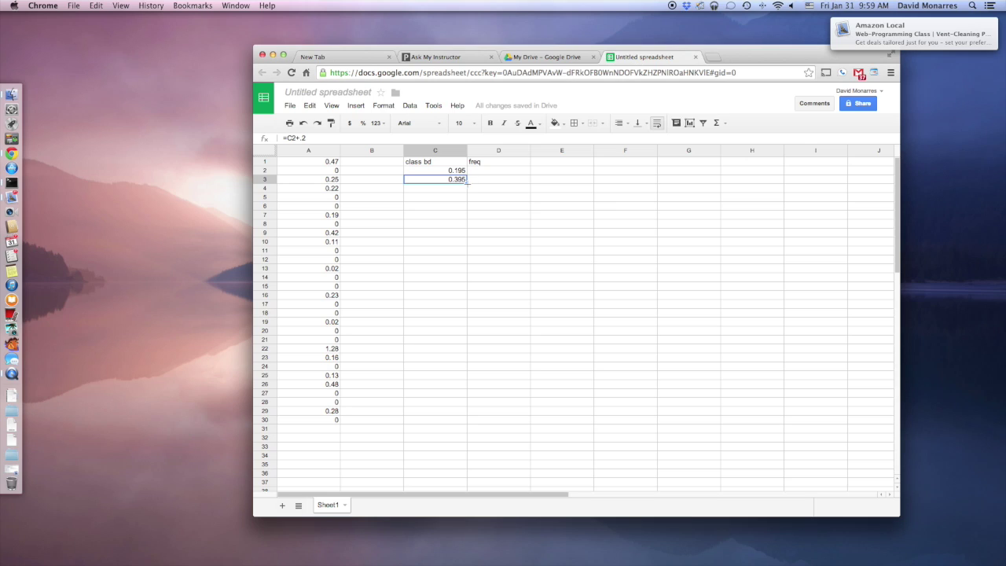
drag(467, 182, 463, 262)
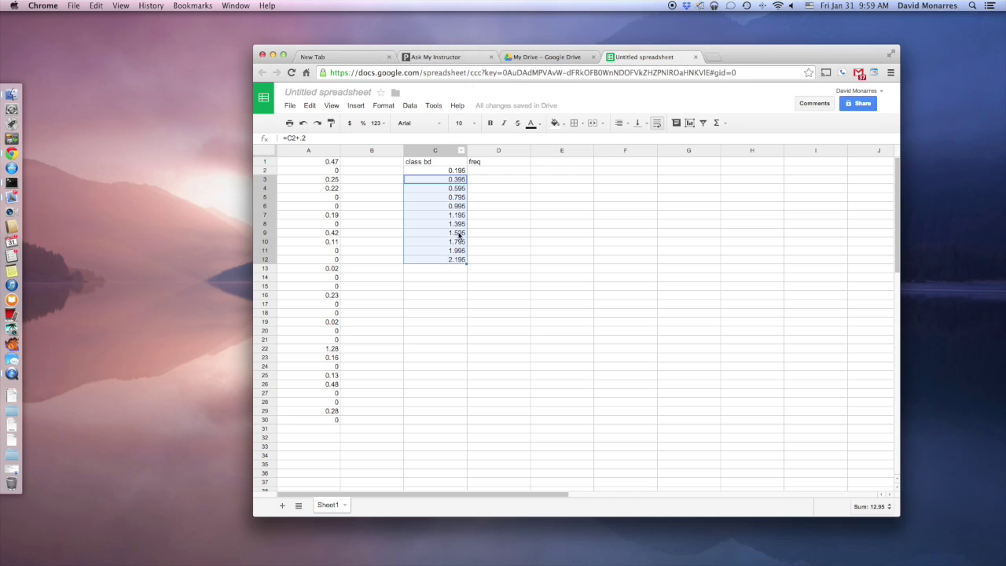
click(453, 59)
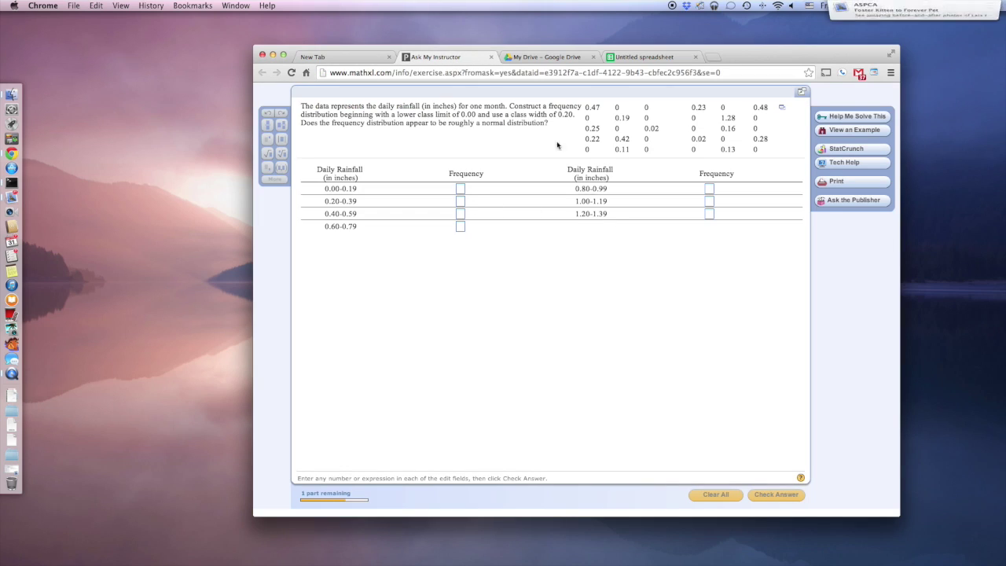
click(621, 60)
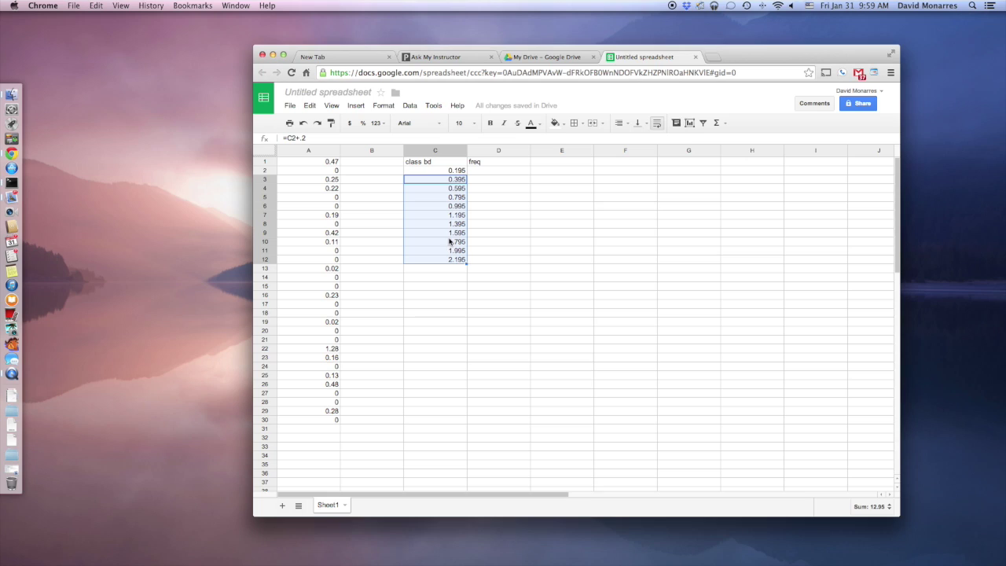
click(476, 231)
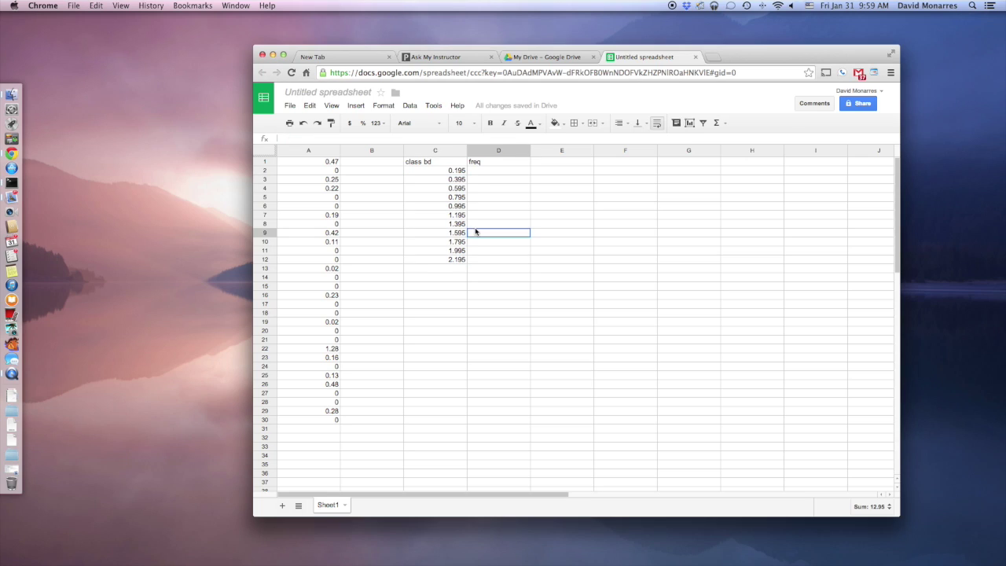
- Enter the formula =FREQUENCY(A1:A30,C2:C12) in D2 to count the rainfall values in each class
click(488, 170)
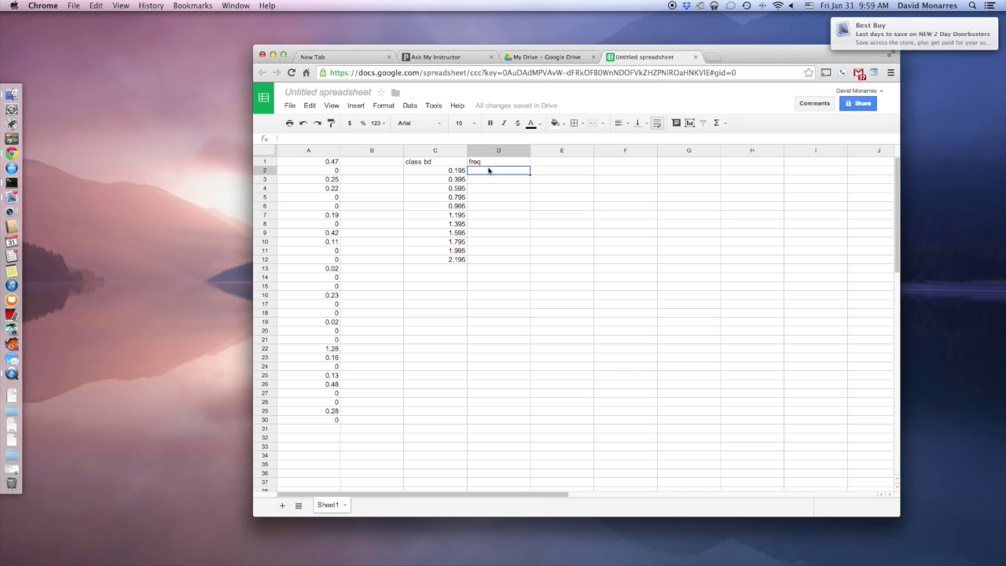
text(=)
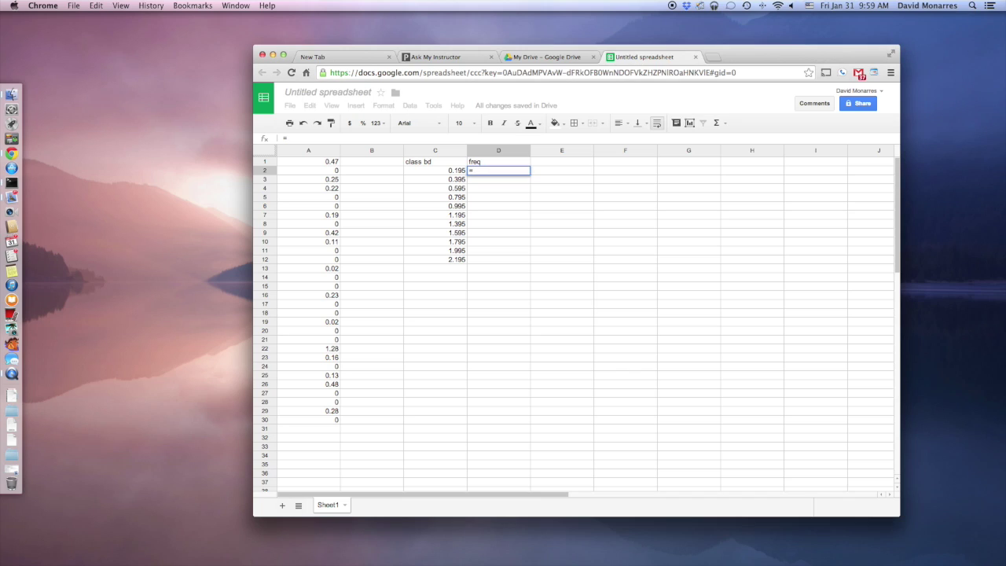
text(F)
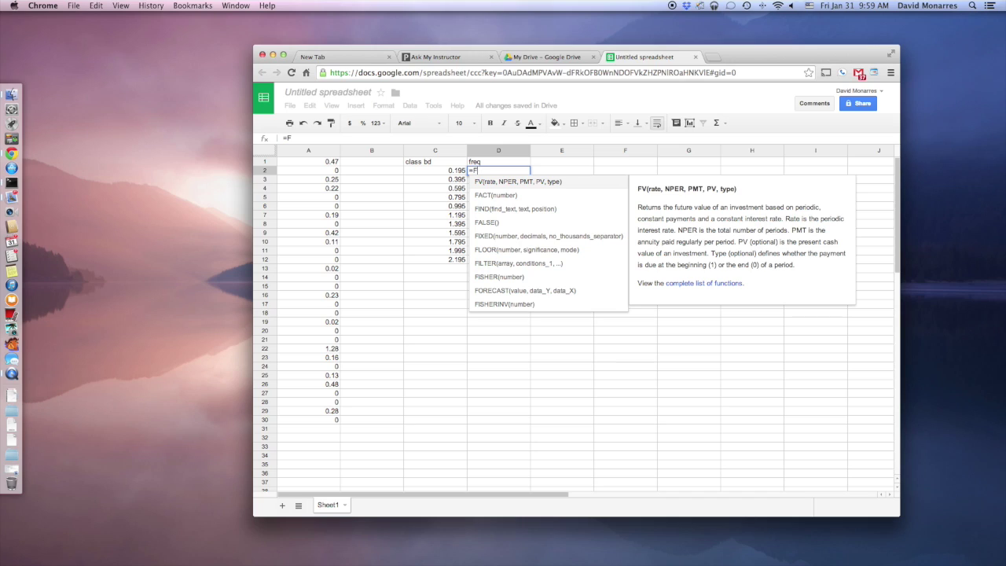
text(RE)
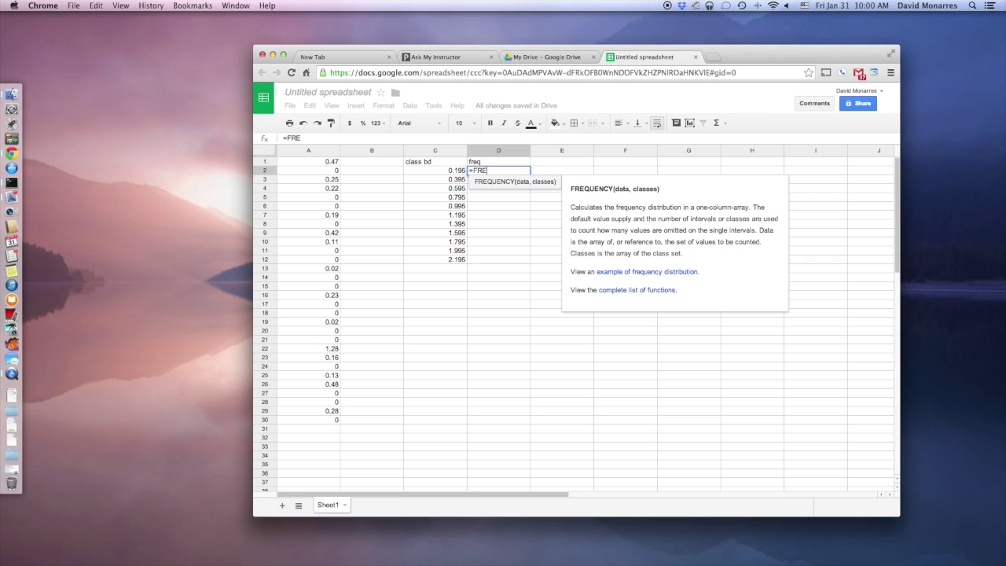
key(Tab)
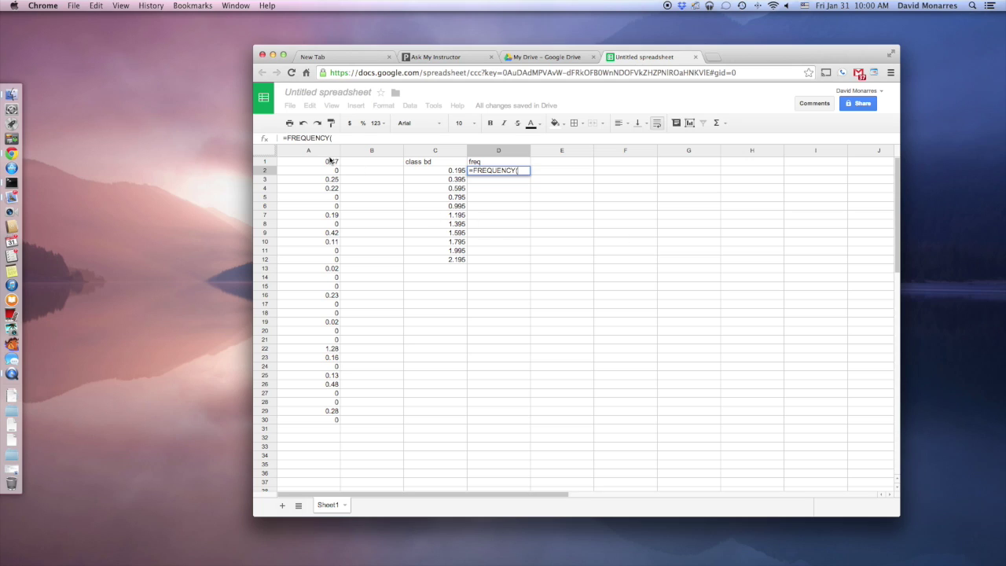
drag(322, 161, 296, 421)
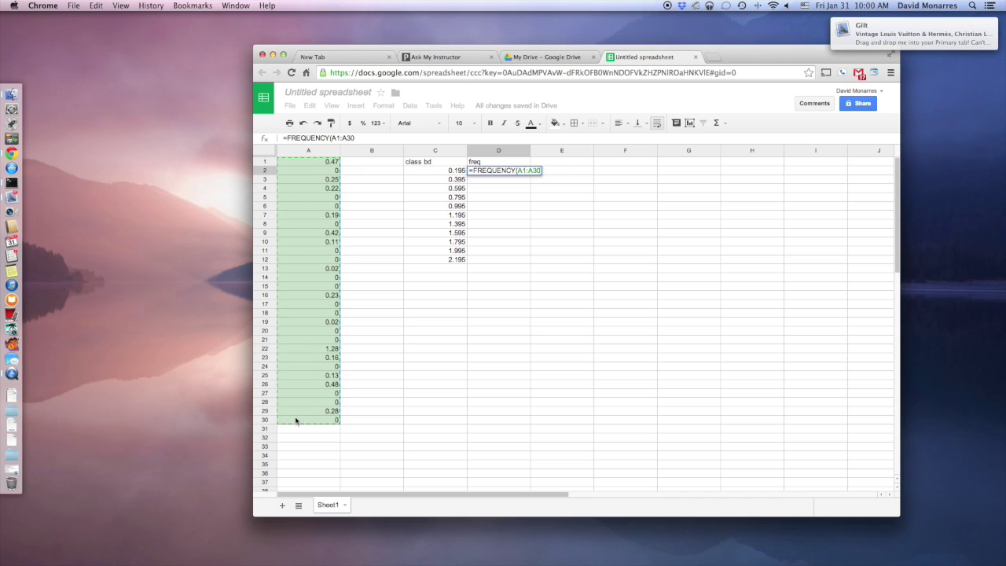
text(,)
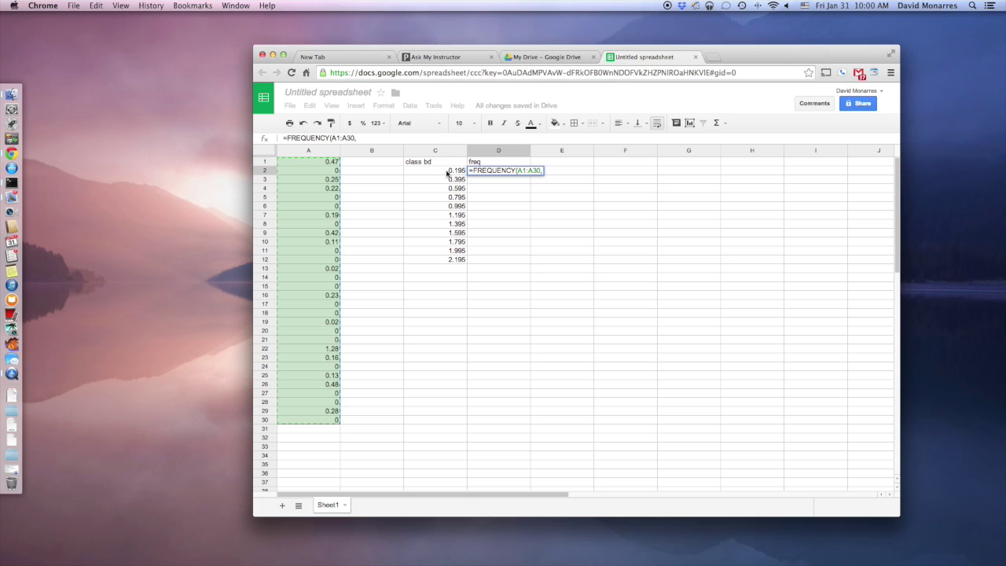
drag(446, 173, 444, 260)
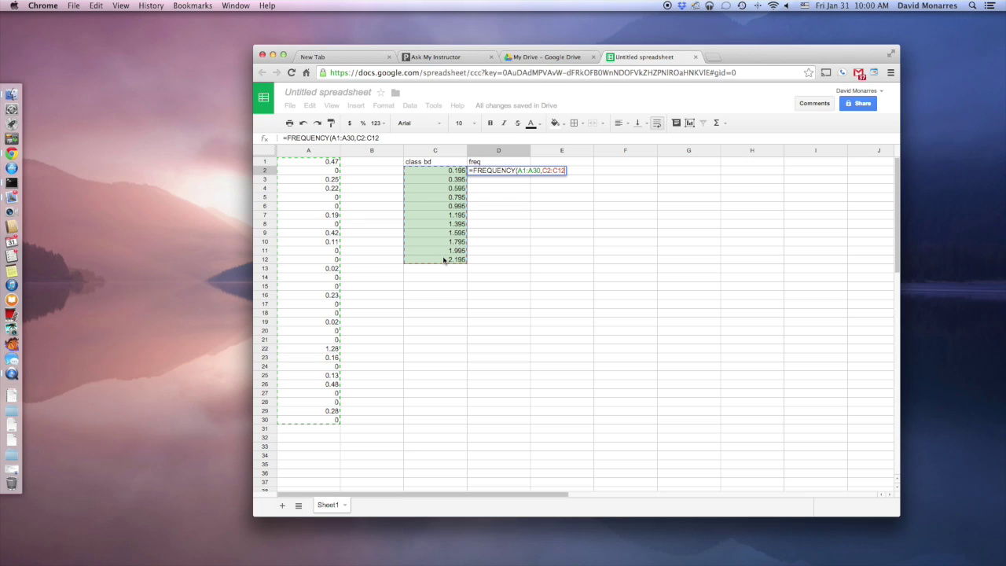
text())
key(Return)
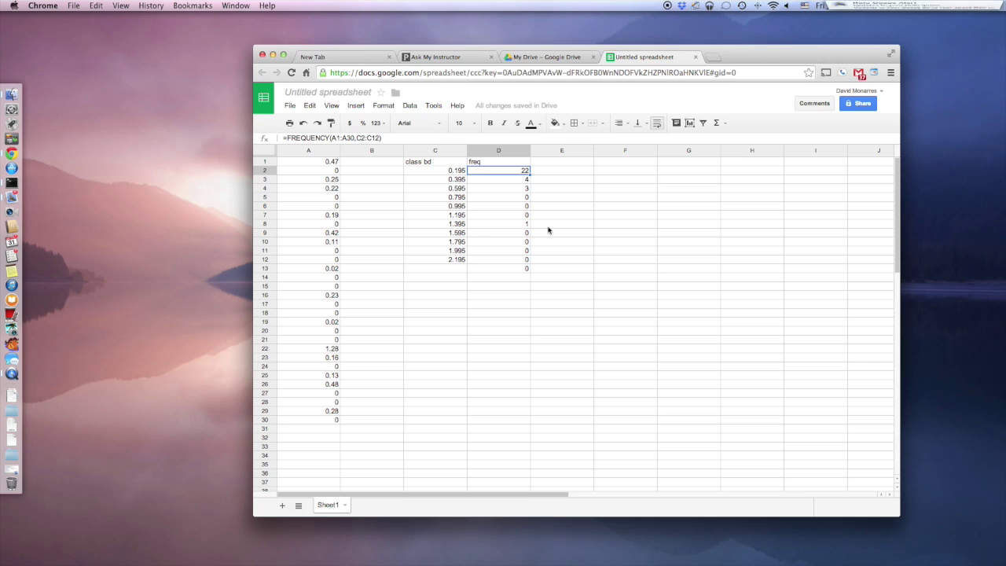
- In the MathXL exercise, enter the spreadsheet's frequencies 22, 4 and 3 for the classes 0.00-0.19, 0.20-0.39 and 0.40-0.59
click(442, 58)
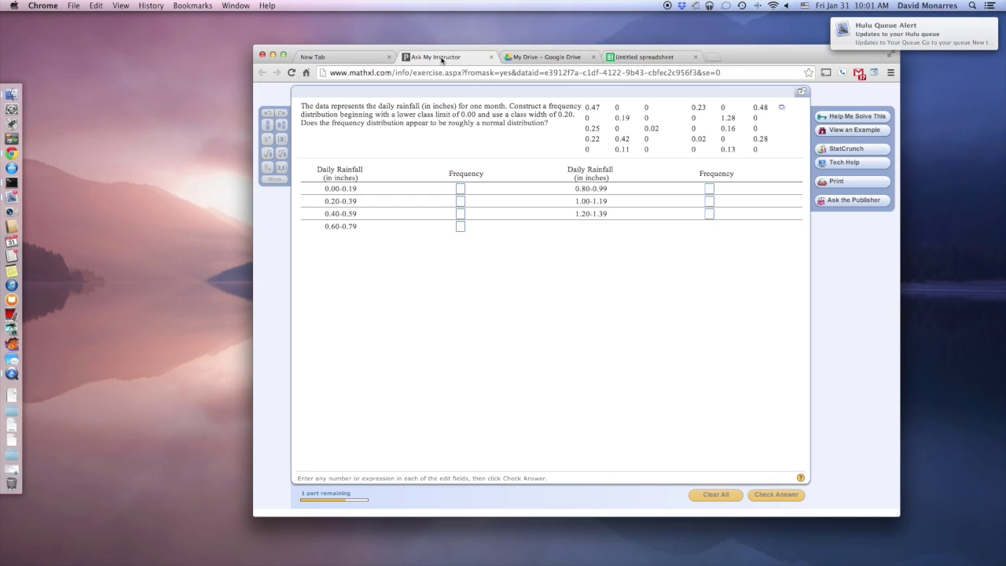
click(459, 192)
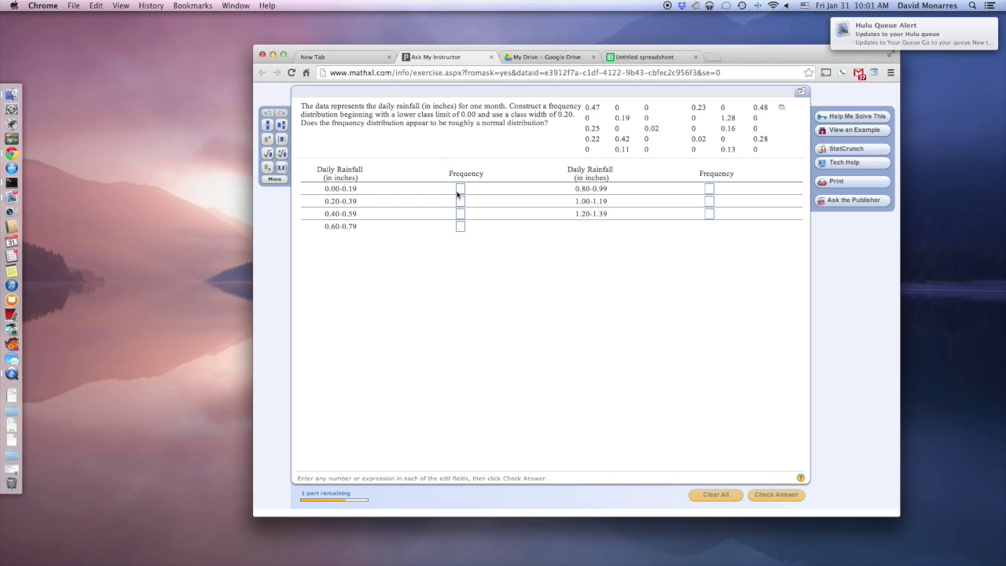
text(22)
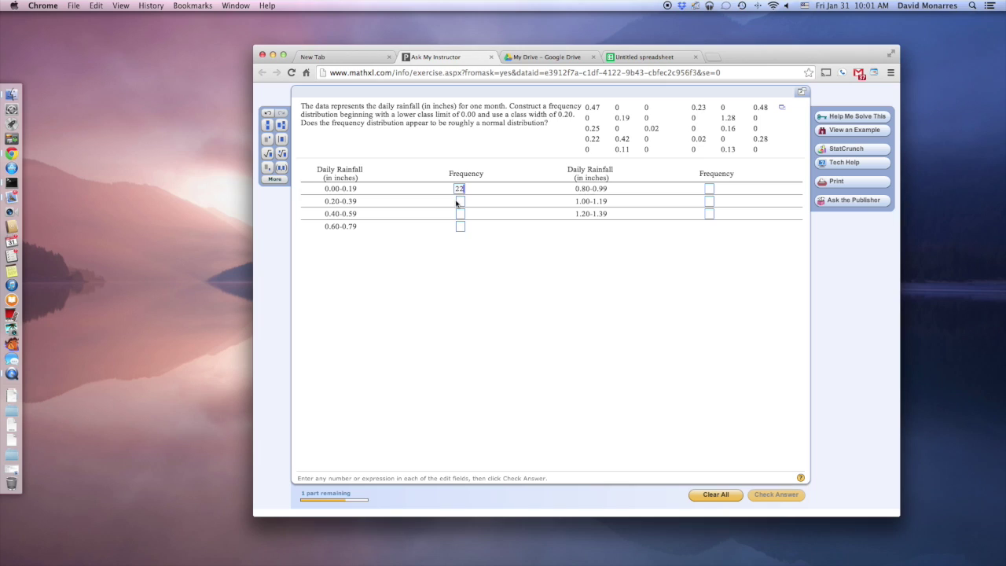
click(628, 58)
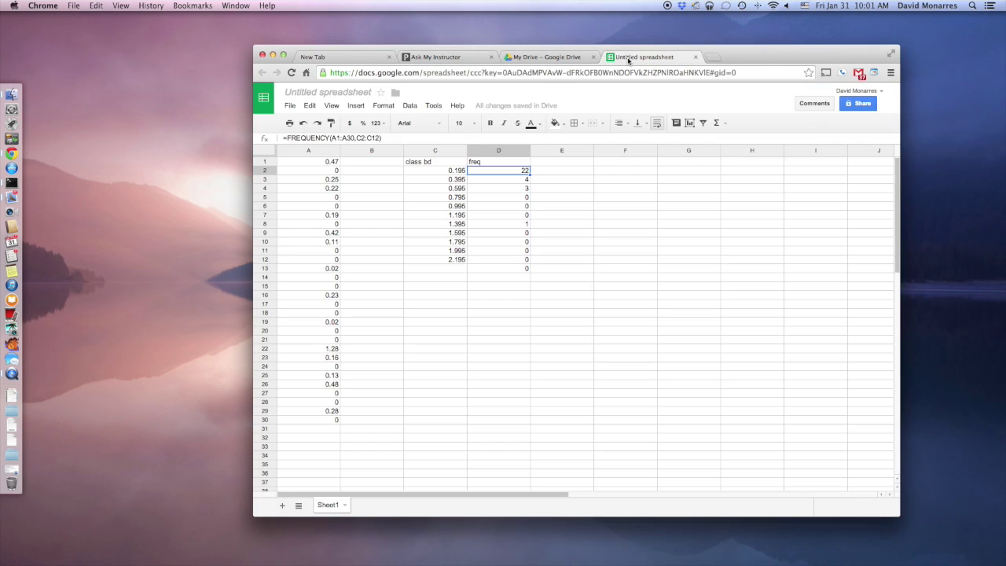
click(529, 60)
click(465, 59)
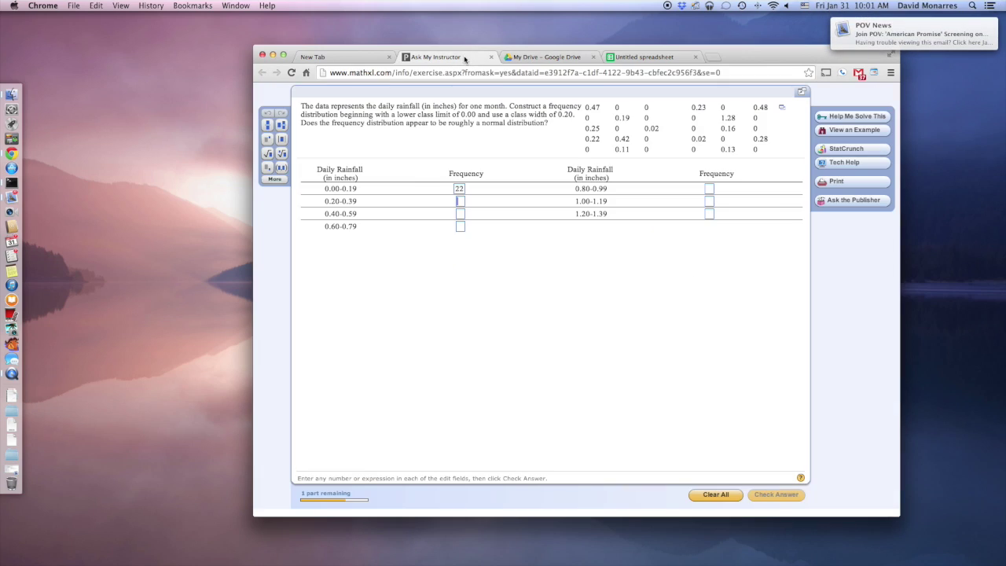
click(460, 202)
text(4)
click(461, 213)
text(3)
- Enter frequency 0 for the classes 0.60-0.79, 0.80-0.99 and 1.00-1.19, and 1 for 1.20-1.39
key(Tab)
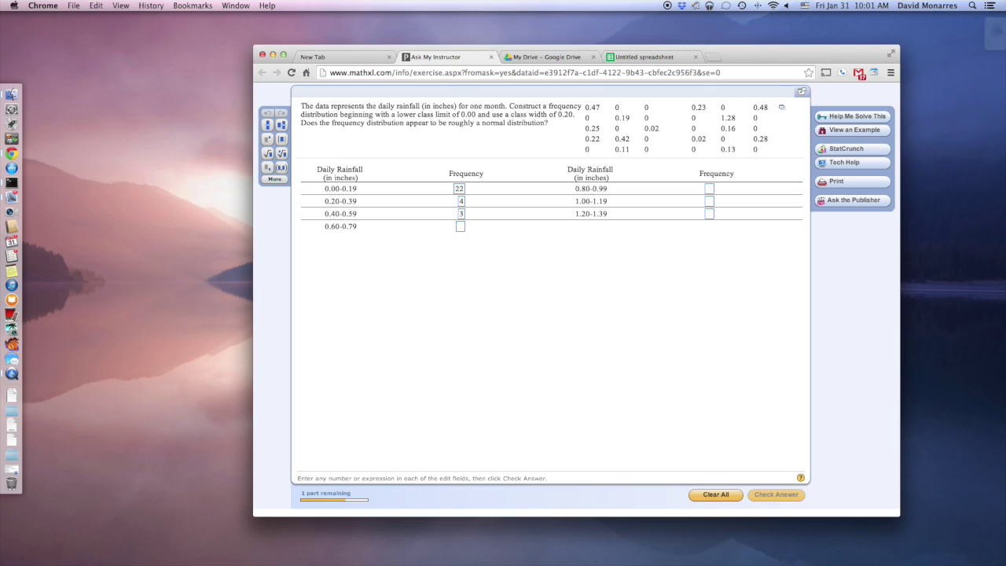
text(0)
key(Tab)
text(0)
key(Tab)
text(0)
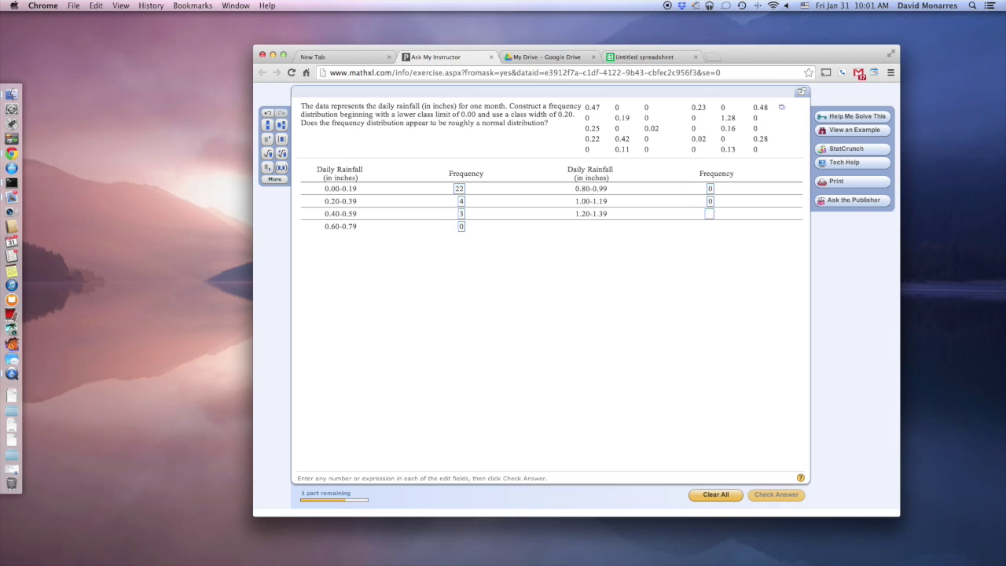
key(Tab)
text(1)
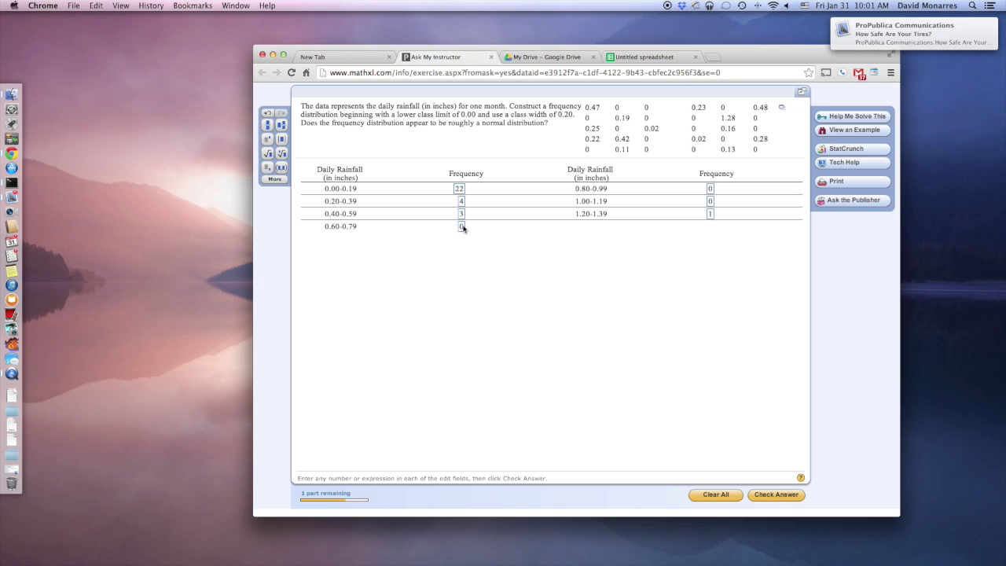
- Check the entered frequencies against the spreadsheet, submit the exercise's answer for checking and dismiss the feedback
click(645, 58)
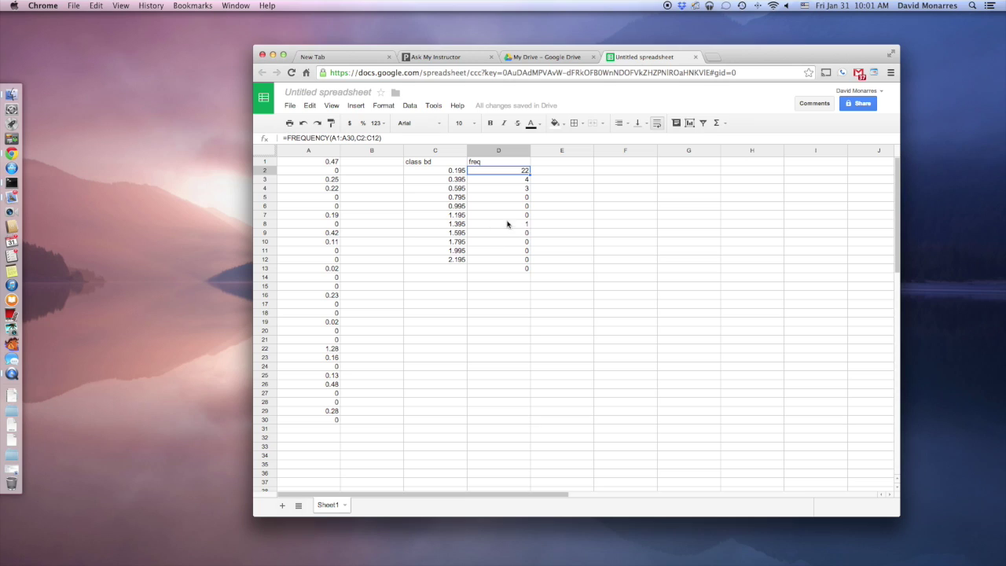
click(551, 57)
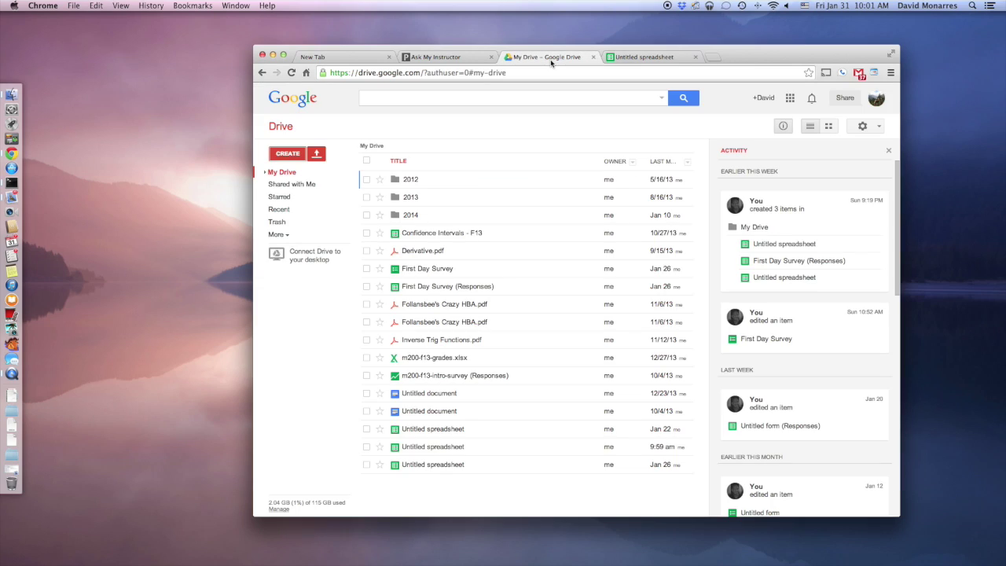
click(464, 57)
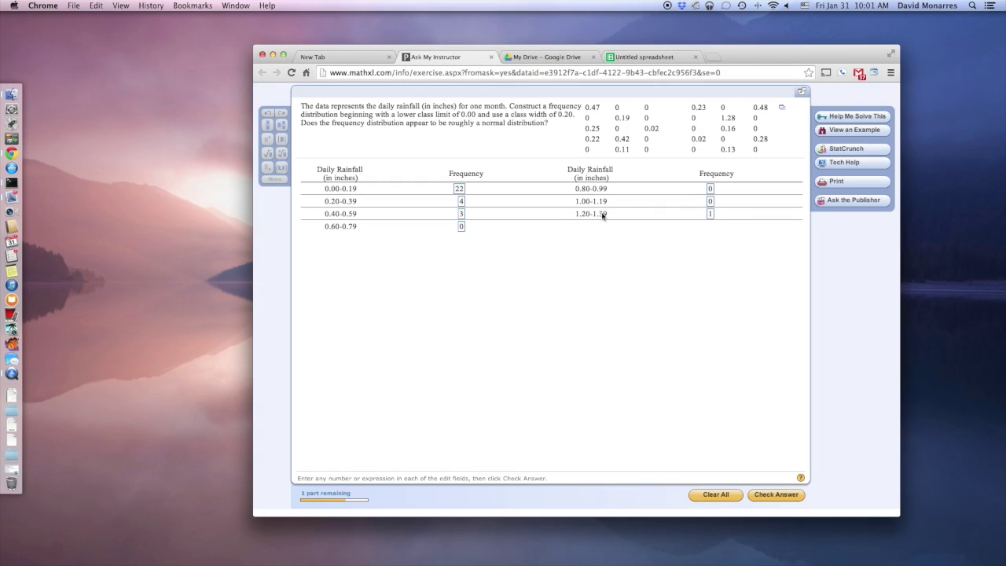
click(776, 497)
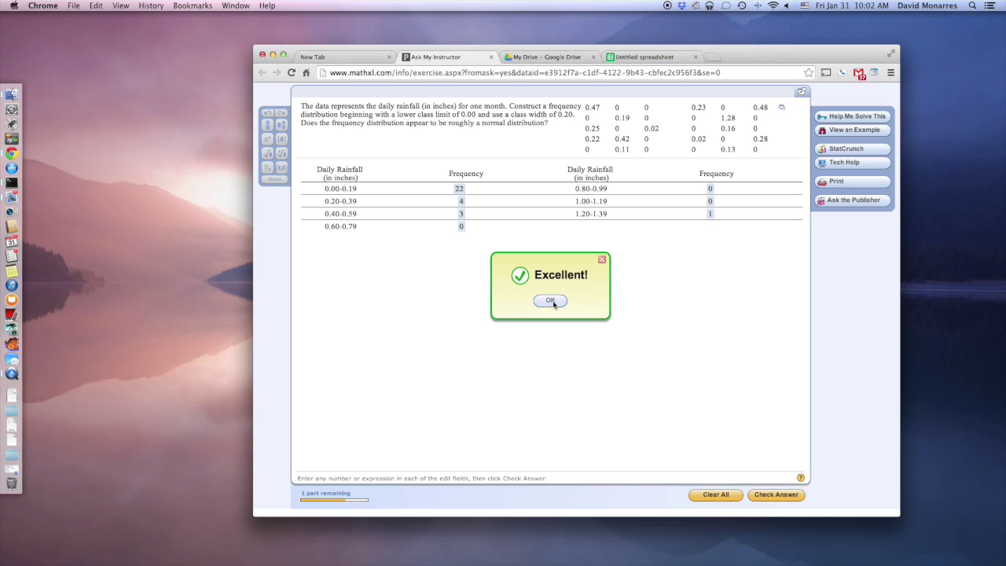
click(550, 301)
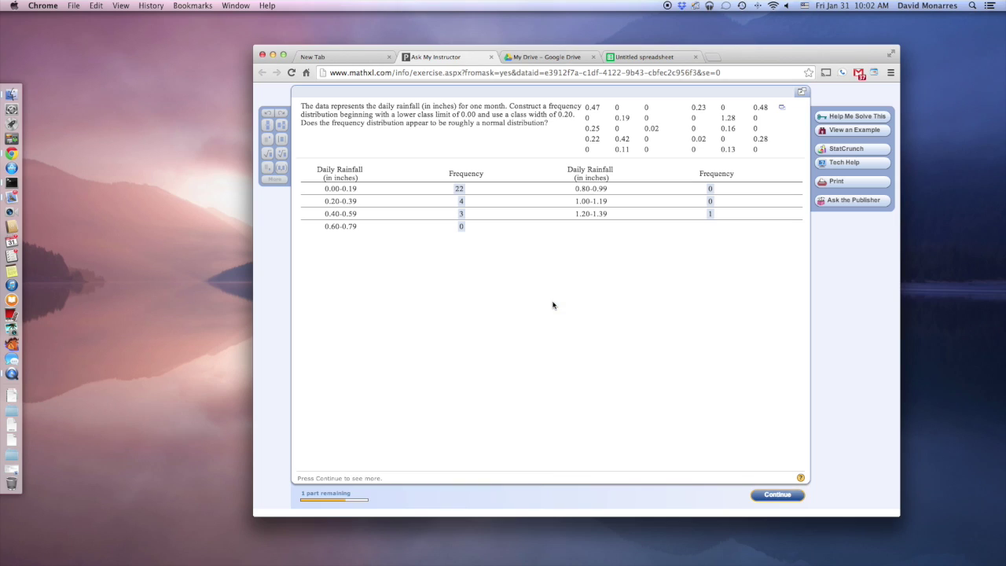